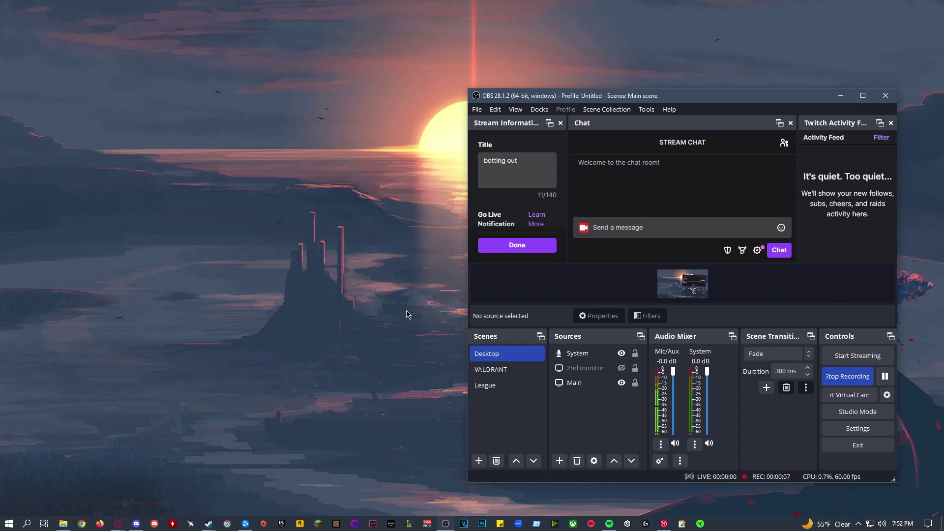
# - Open Windows Sound settings and confirm the output device is SYSTEM L/R on the M-Game Solo
pyautogui.click(26, 523)
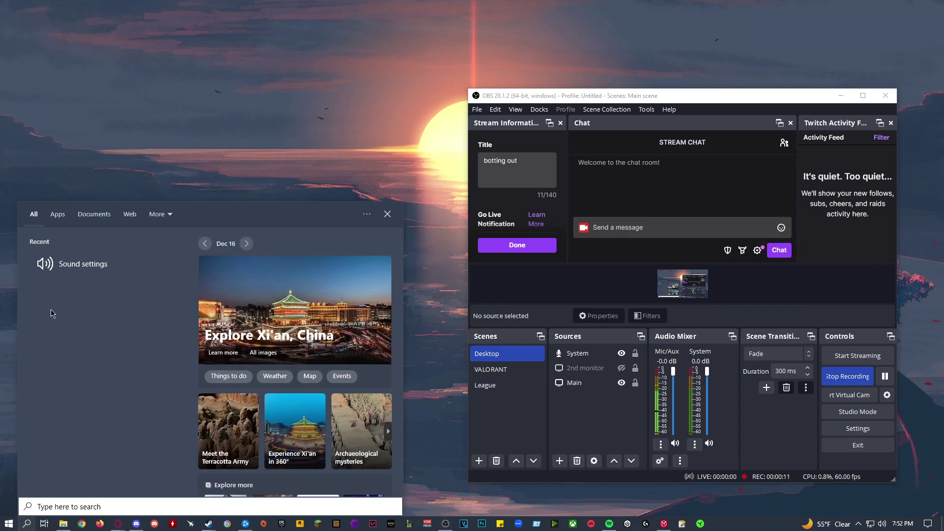
pyautogui.click(78, 267)
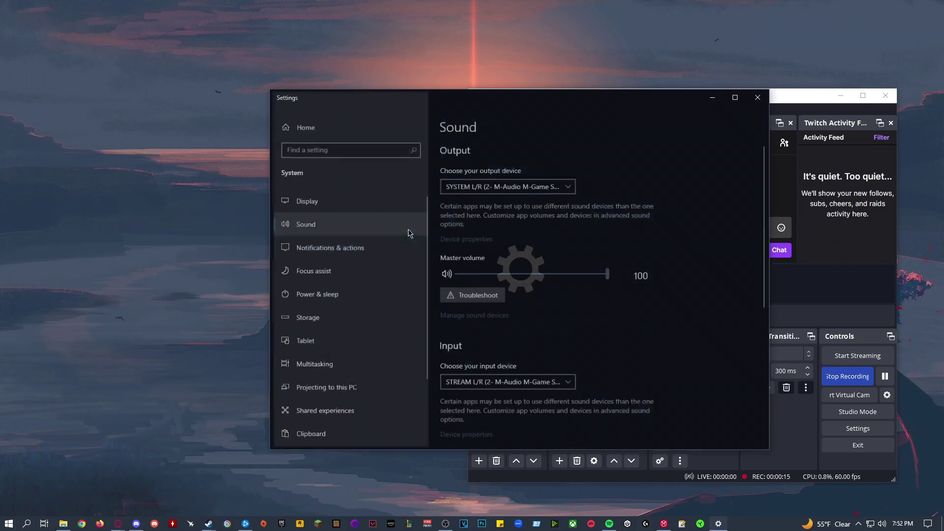
pyautogui.moveTo(515, 101); pyautogui.dragTo(274, 120)
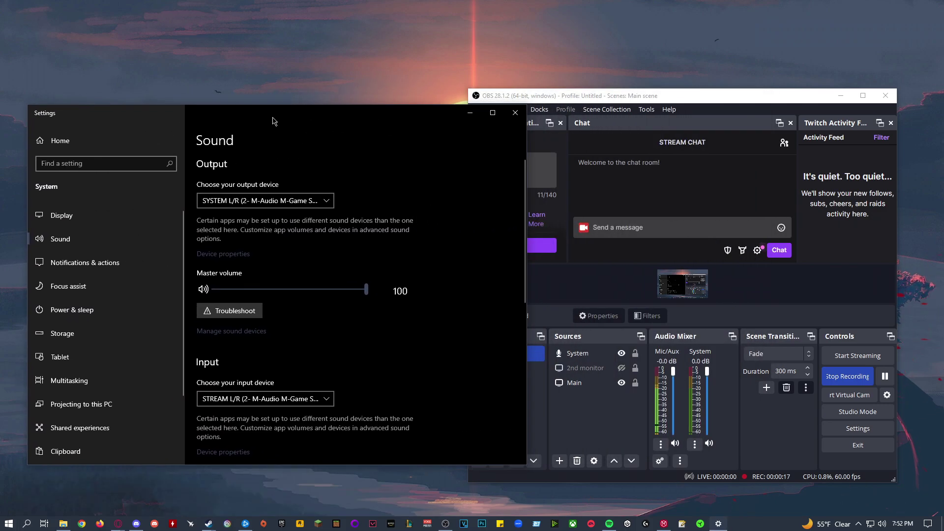
pyautogui.click(300, 199)
pyautogui.click(449, 235)
# - Confirm the input device is STREAM L/R, then go to App volume and device preferences
pyautogui.scroll(-2, 418, 290)
pyautogui.click(312, 345)
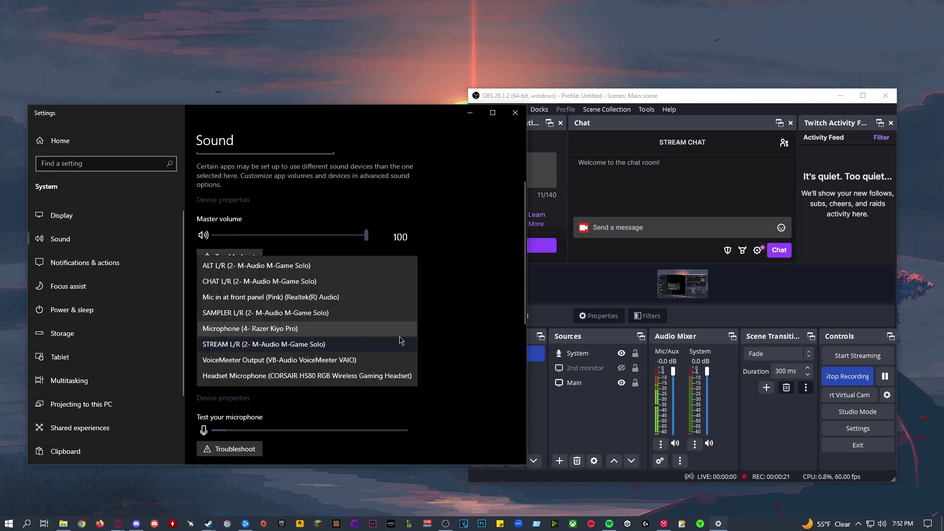
pyautogui.click(458, 313)
pyautogui.scroll(-5, 449, 311)
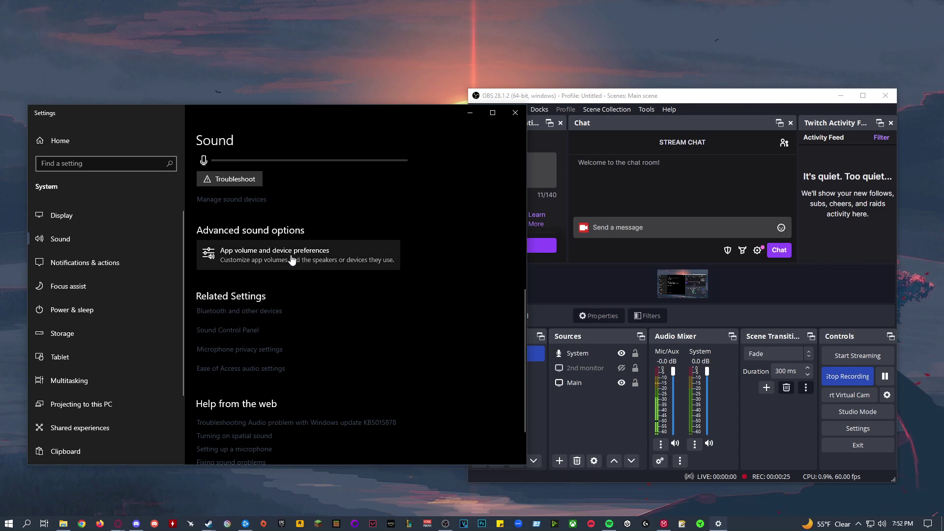
pyautogui.click(259, 261)
# - Check Discord's output device, leaving it on CHAT L/R
pyautogui.scroll(-2, 284, 280)
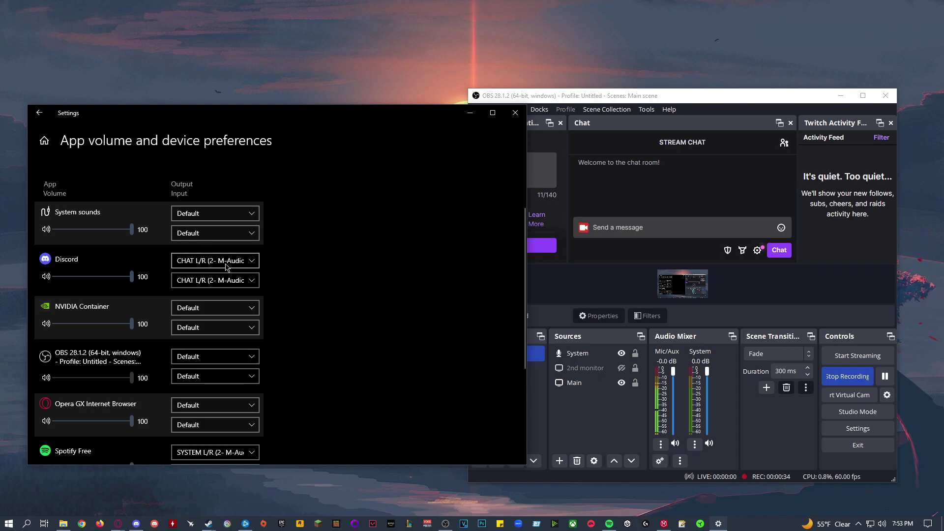
pyautogui.click(214, 268)
pyautogui.click(413, 263)
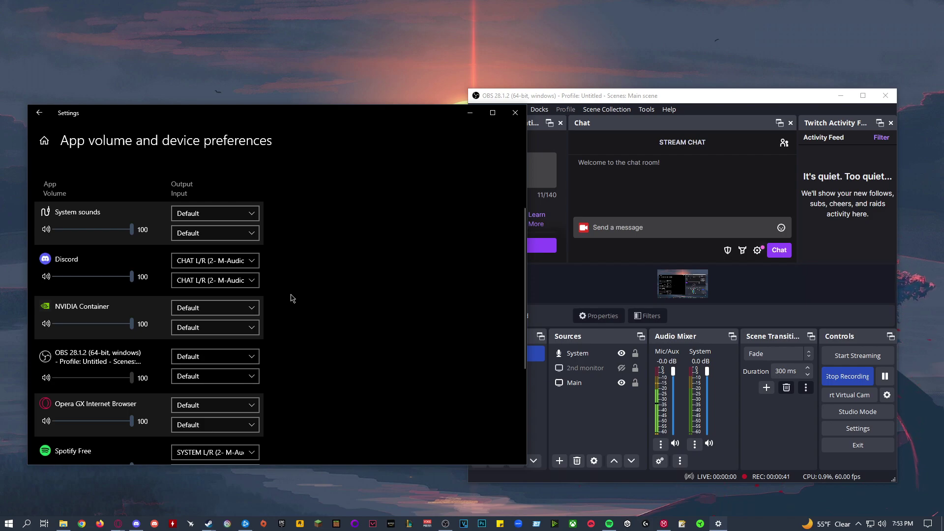
# - Inspect Steam's output device dropdown twice, leaving it unchanged
pyautogui.scroll(-3, 289, 297)
pyautogui.scroll(2, 287, 297)
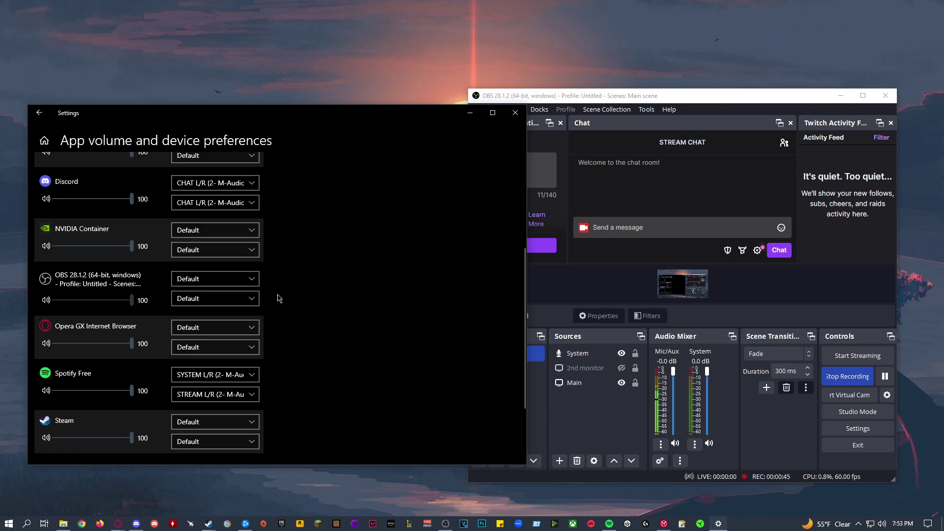
pyautogui.click(244, 422)
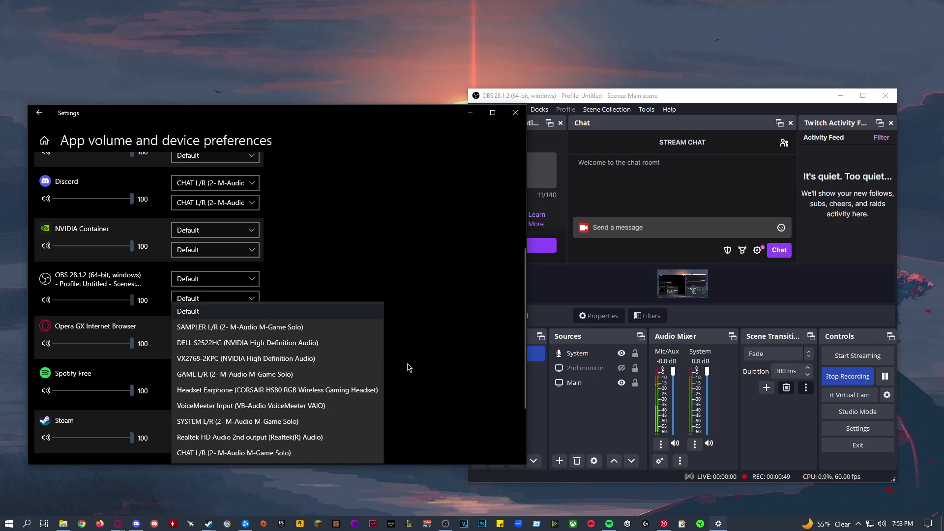
pyautogui.click(425, 356)
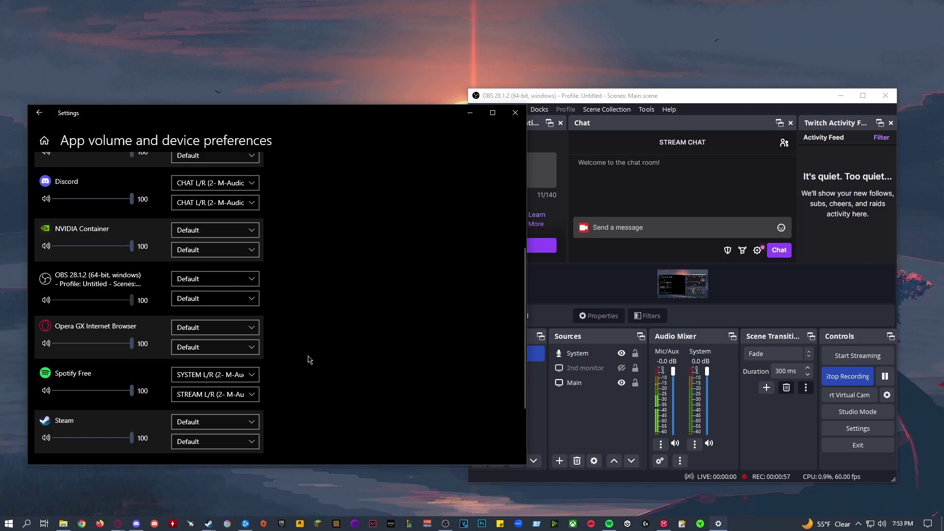
pyautogui.click(220, 424)
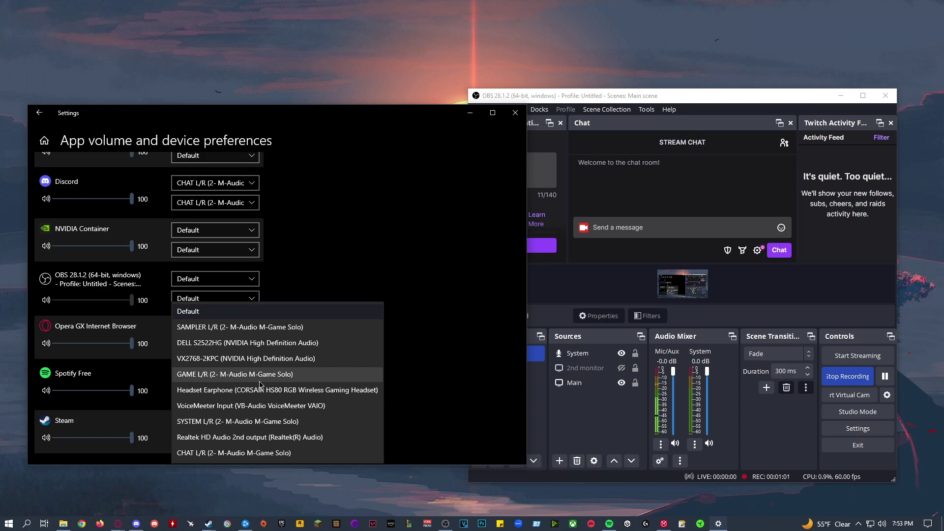
pyautogui.click(406, 337)
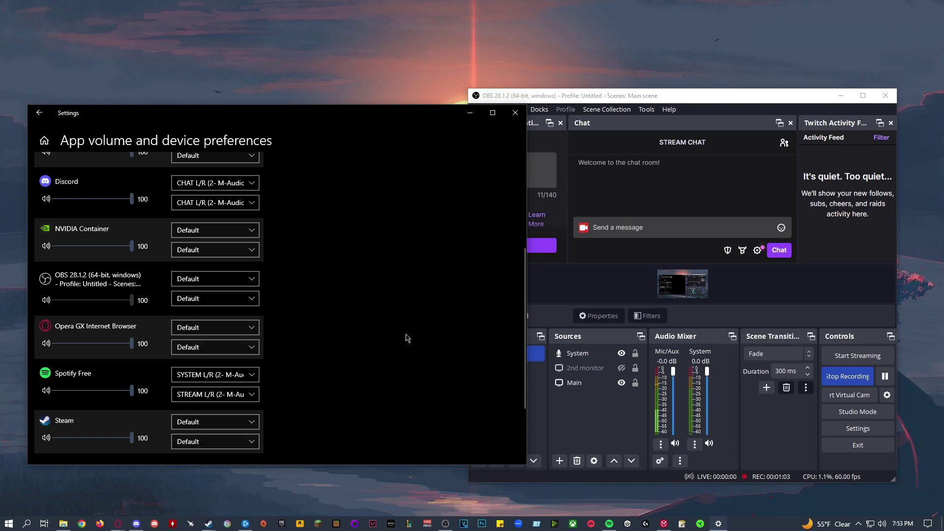
# - Close Windows Settings, launch M-Game on its Setup page and position its window over OBS
pyautogui.click(515, 113)
pyautogui.click(664, 523)
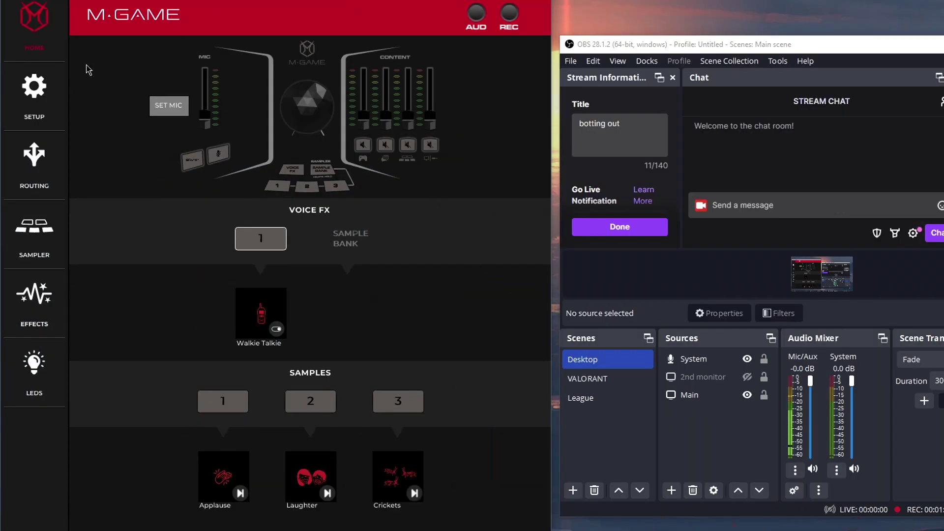
pyautogui.click(34, 91)
pyautogui.moveTo(320, 17); pyautogui.dragTo(495, 12)
pyautogui.moveTo(427, 6); pyautogui.dragTo(462, 10)
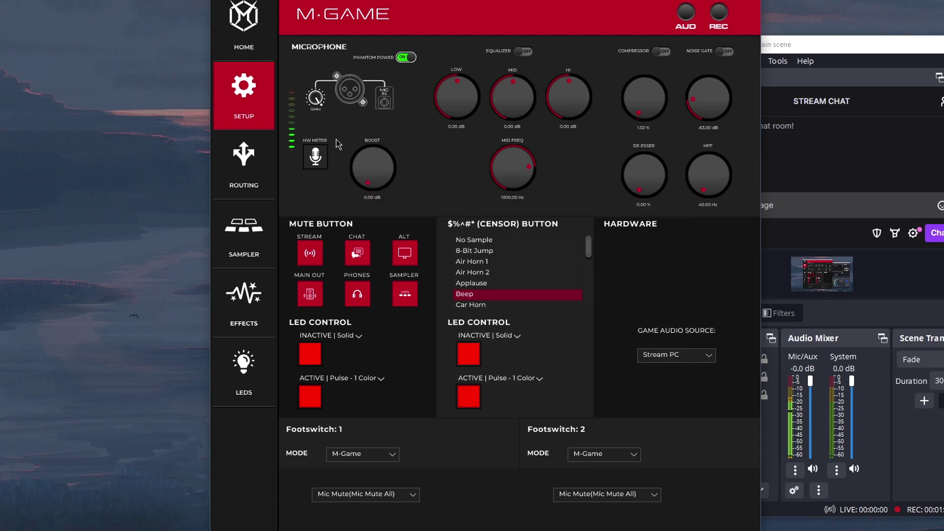
# - Open the M-Game routing matrix and toggle game, chat and line-in routes on the Stream row
pyautogui.click(244, 162)
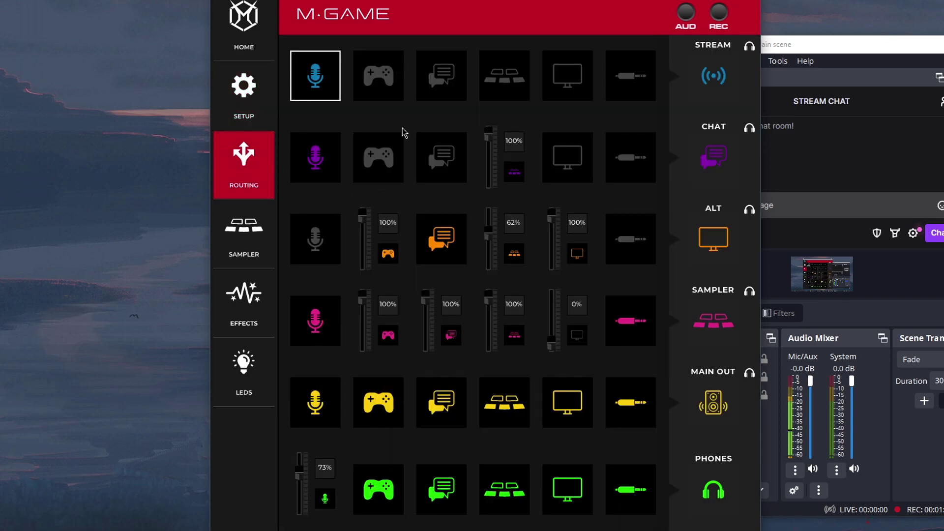
pyautogui.click(393, 93)
pyautogui.click(439, 88)
pyautogui.click(516, 91)
pyautogui.click(567, 89)
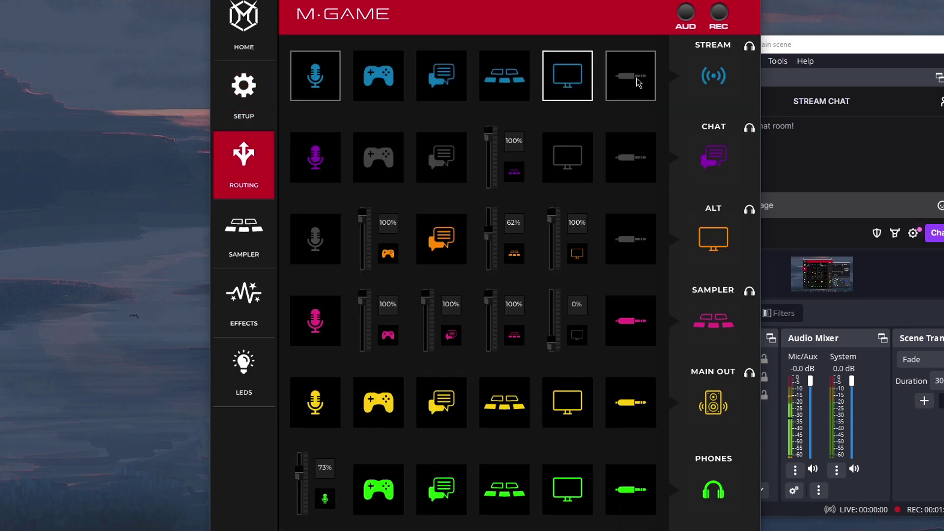
pyautogui.click(630, 87)
# - Clear the Stream row so only the microphone feeds Stream, and place OBS beside M-Game
pyautogui.click(388, 88)
pyautogui.click(450, 86)
pyautogui.click(514, 81)
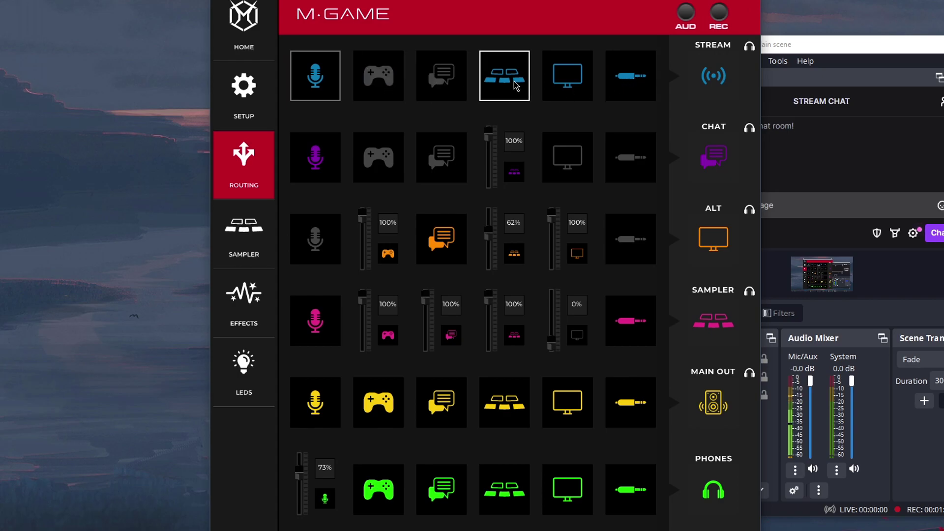
pyautogui.click(559, 78)
pyautogui.click(629, 78)
pyautogui.moveTo(492, 15); pyautogui.dragTo(346, 15)
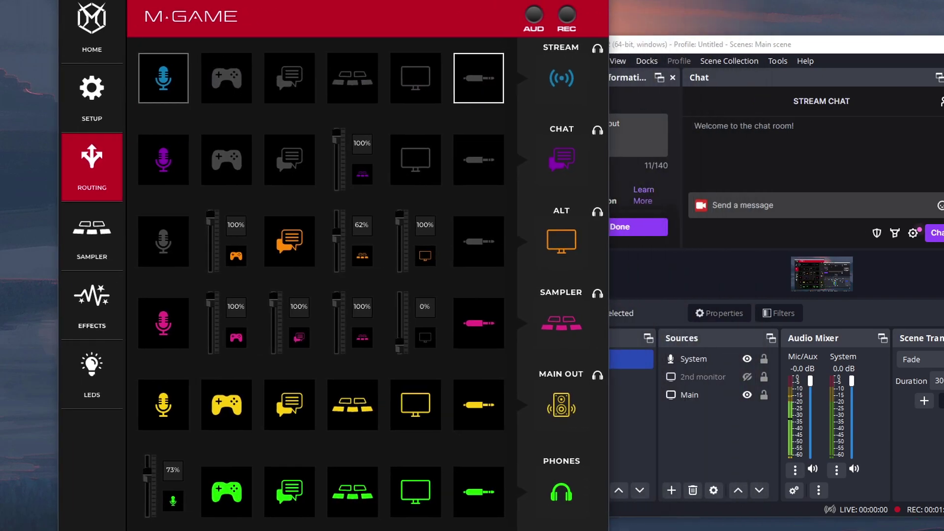
pyautogui.moveTo(723, 46); pyautogui.dragTo(773, 24)
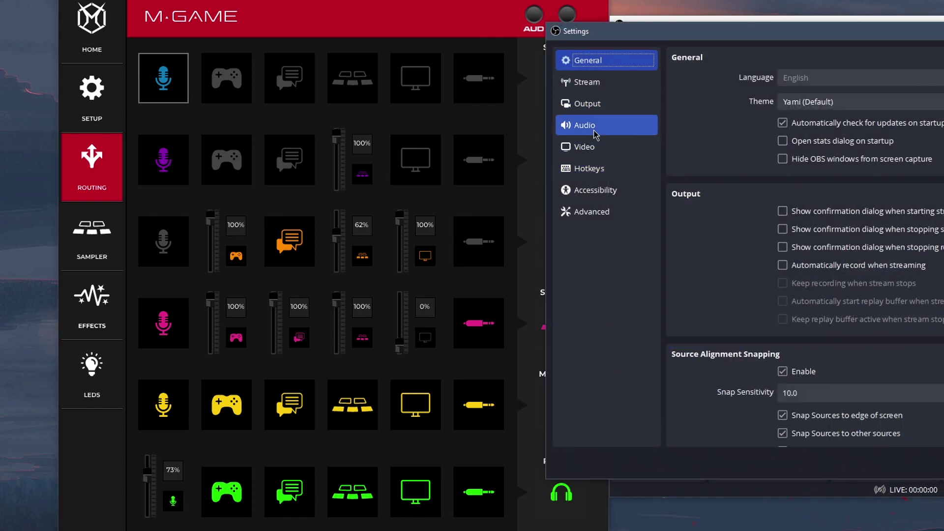
pyautogui.click(596, 124)
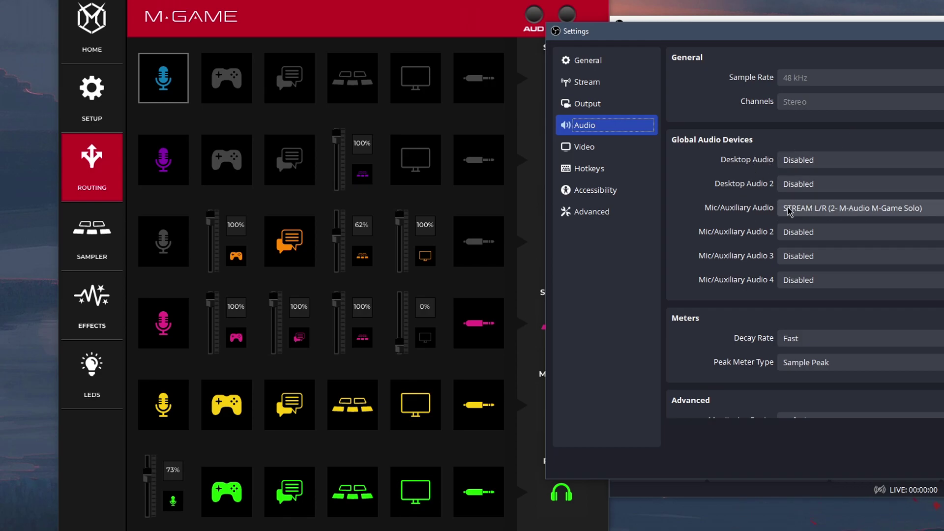
pyautogui.press('Escape')
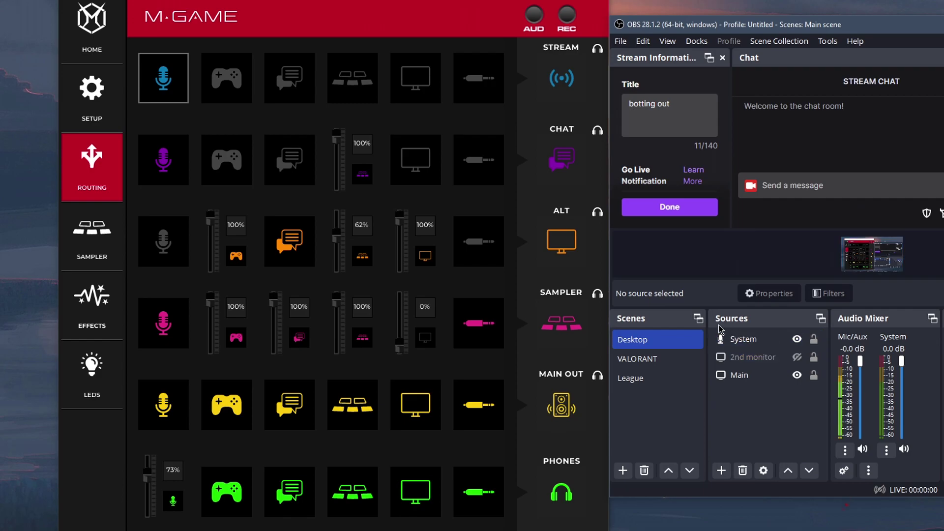
pyautogui.click(845, 450)
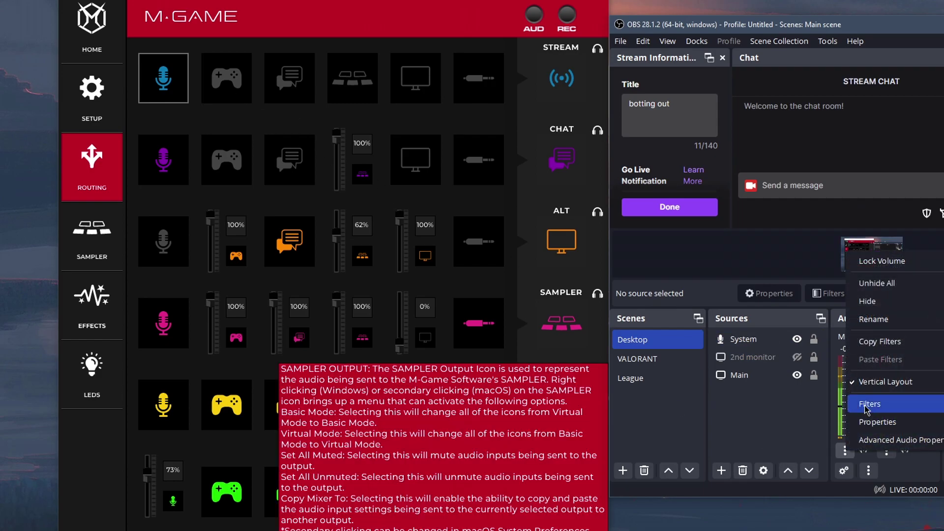
pyautogui.click(870, 398)
pyautogui.press('Escape')
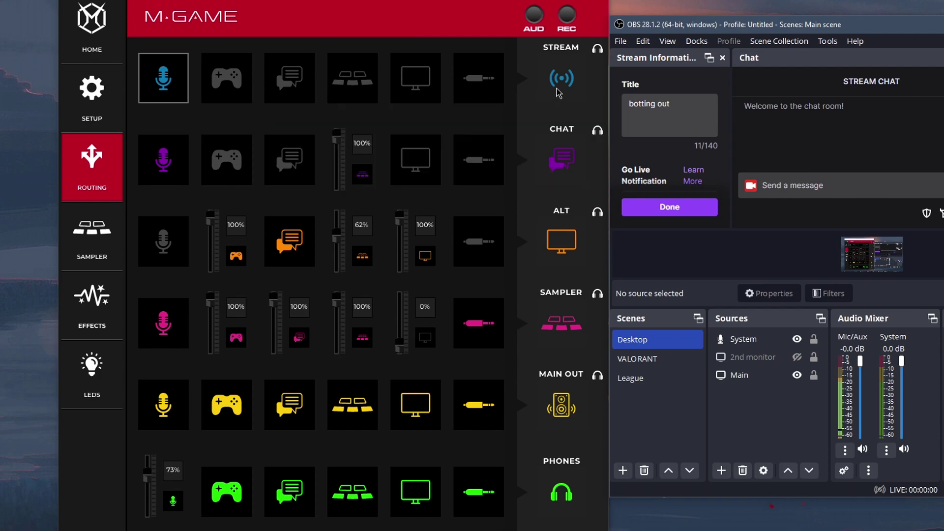
pyautogui.moveTo(545, 62)
pyautogui.click(721, 471)
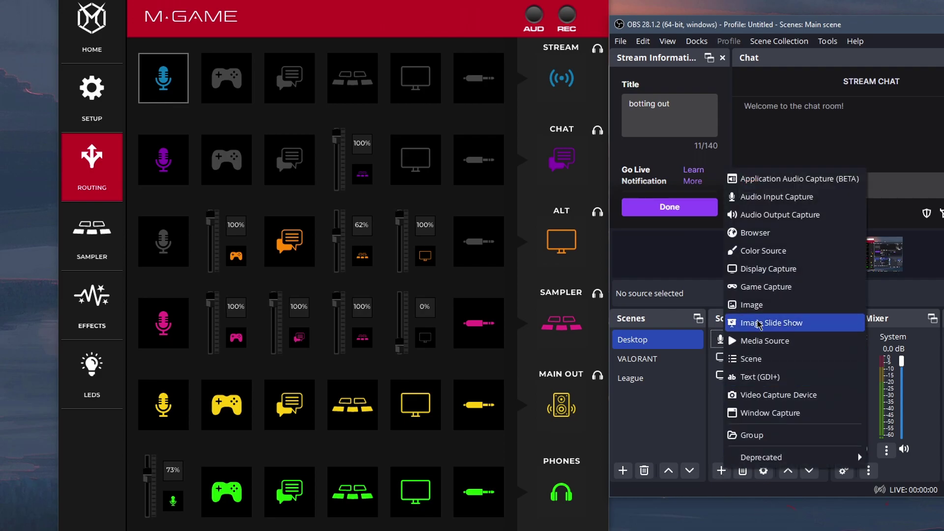
pyautogui.press('Escape')
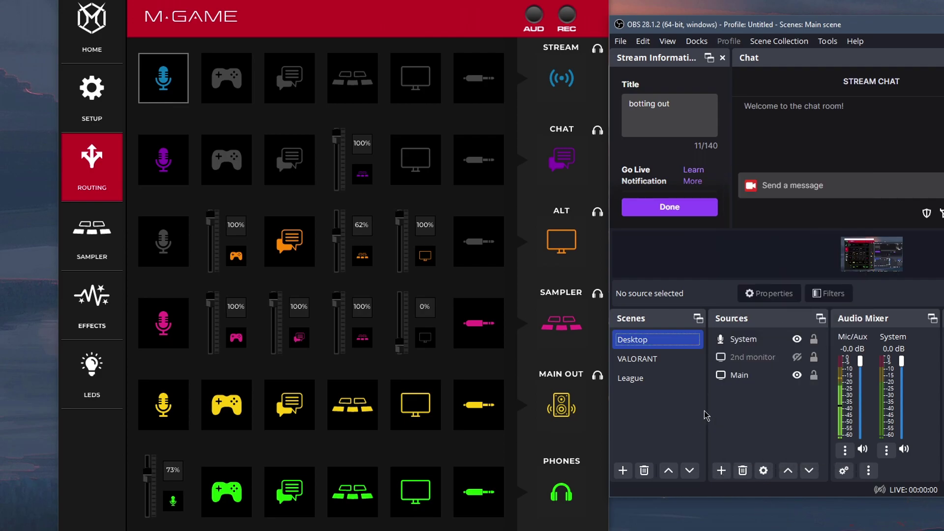
pyautogui.click(737, 339)
pyautogui.rightClick(737, 340)
pyautogui.click(778, 394)
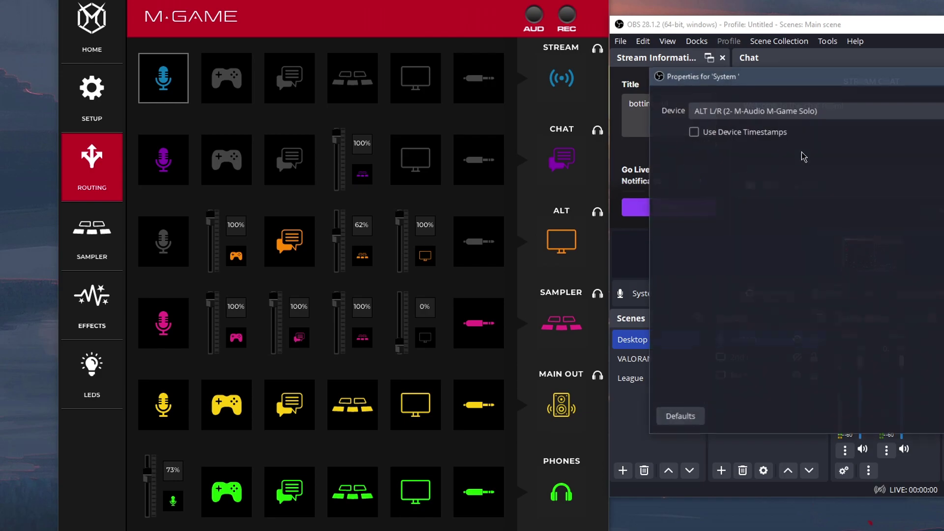
pyautogui.moveTo(732, 83); pyautogui.dragTo(623, 88)
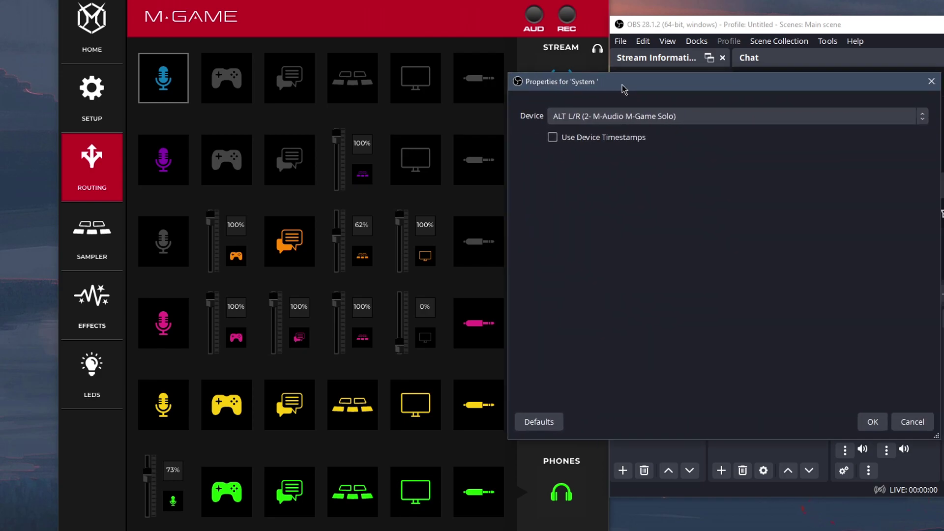
pyautogui.click(630, 119)
pyautogui.click(630, 120)
pyautogui.click(873, 422)
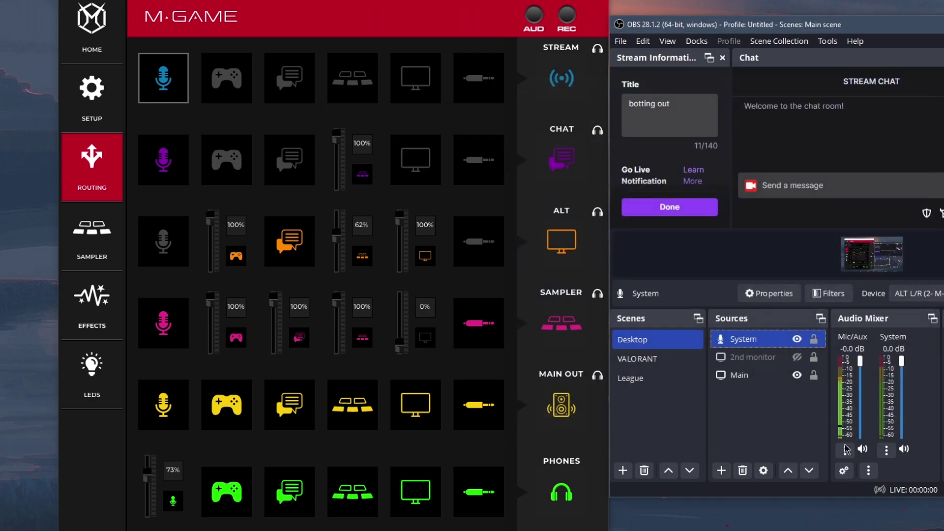
pyautogui.moveTo(733, 528)
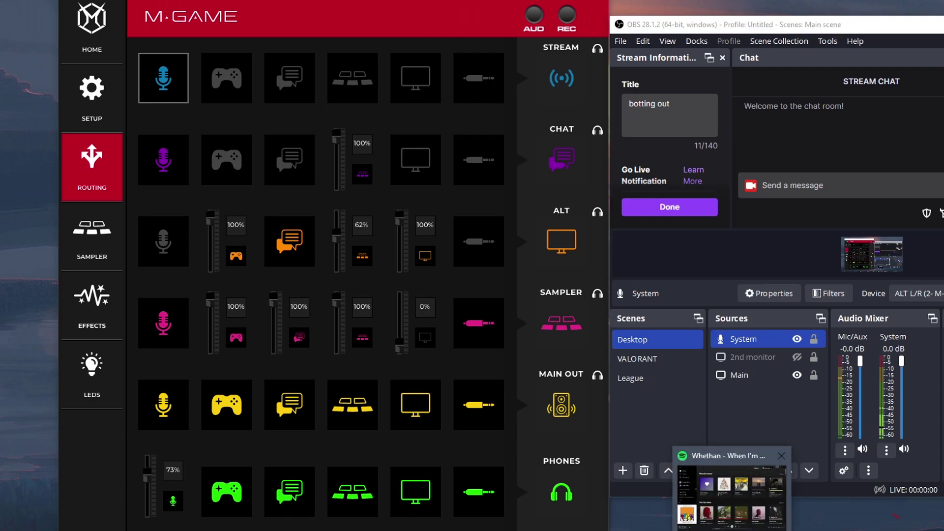
pyautogui.click(757, 431)
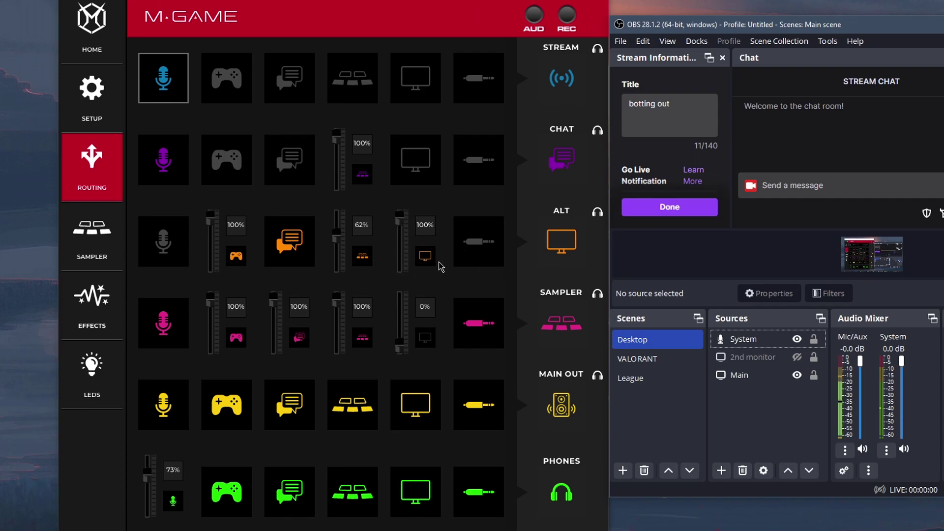
pyautogui.rightClick(291, 243)
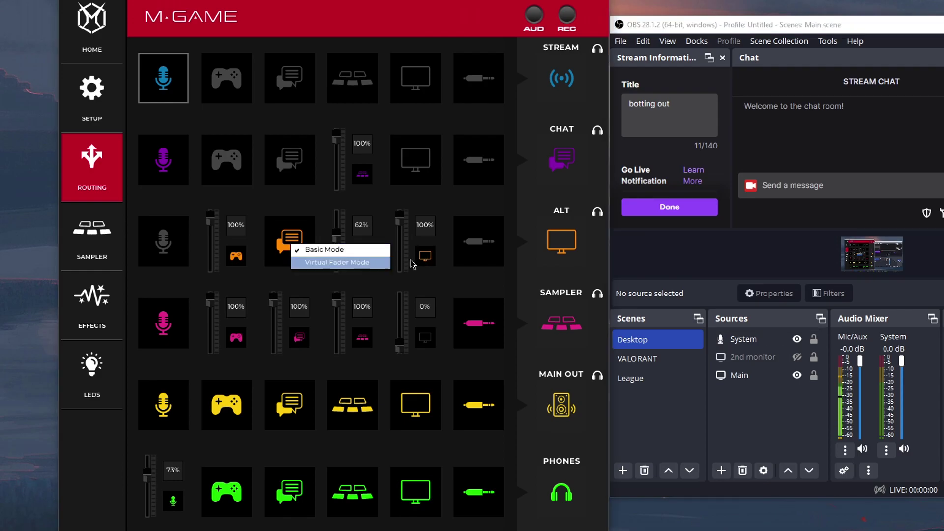
pyautogui.click(443, 230)
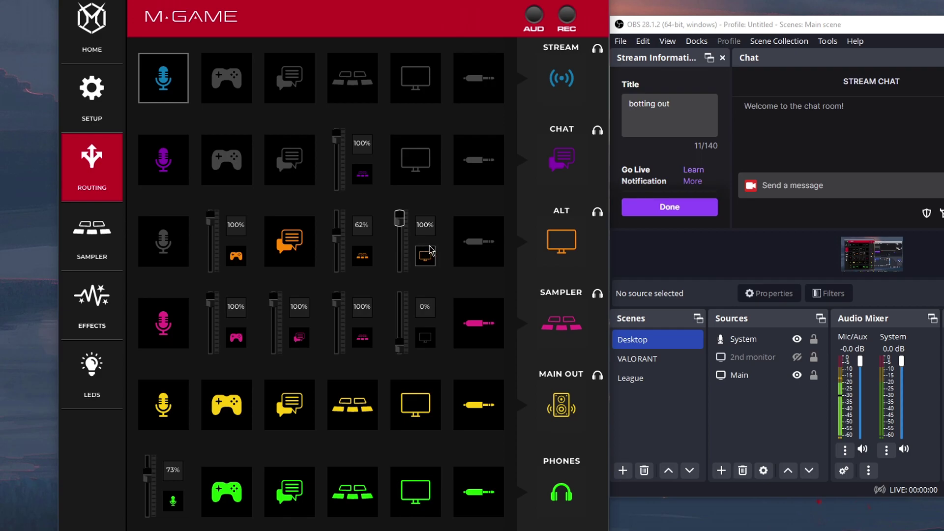
pyautogui.moveTo(429, 251)
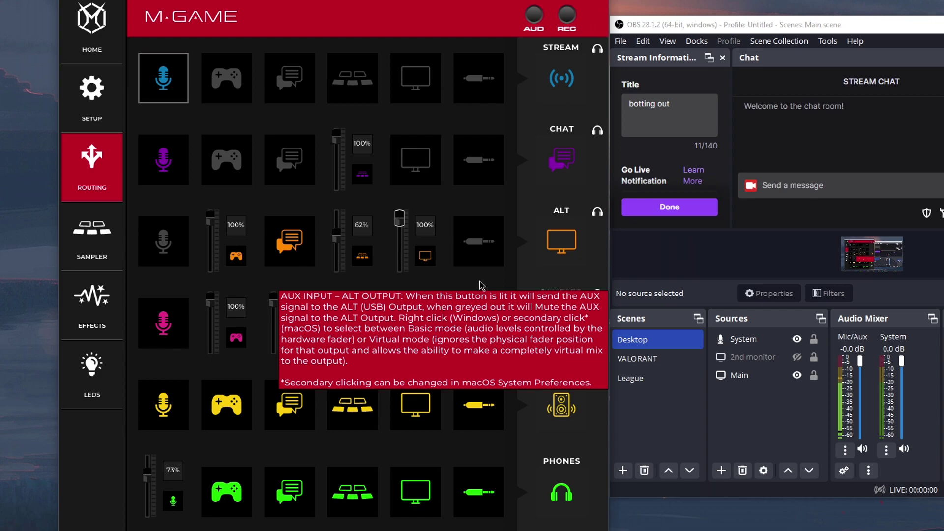
pyautogui.moveTo(442, 269)
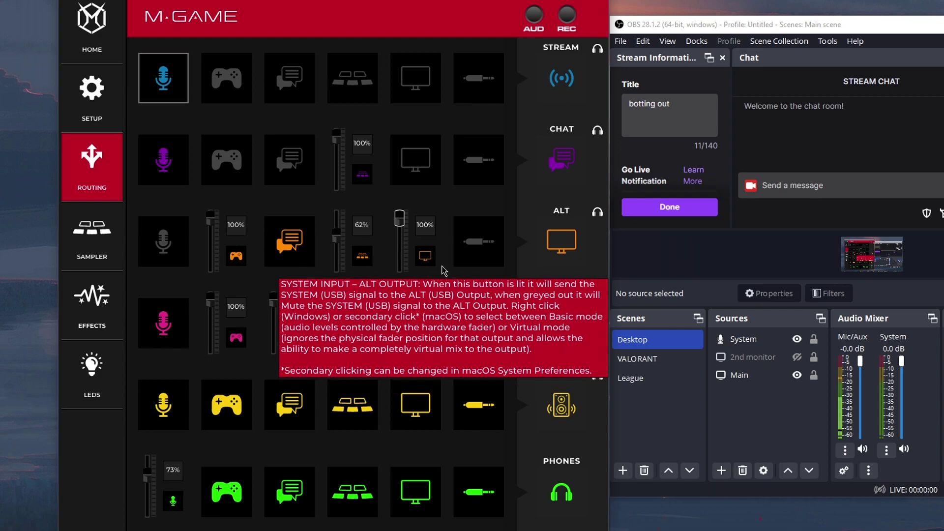
pyautogui.rightClick(428, 256)
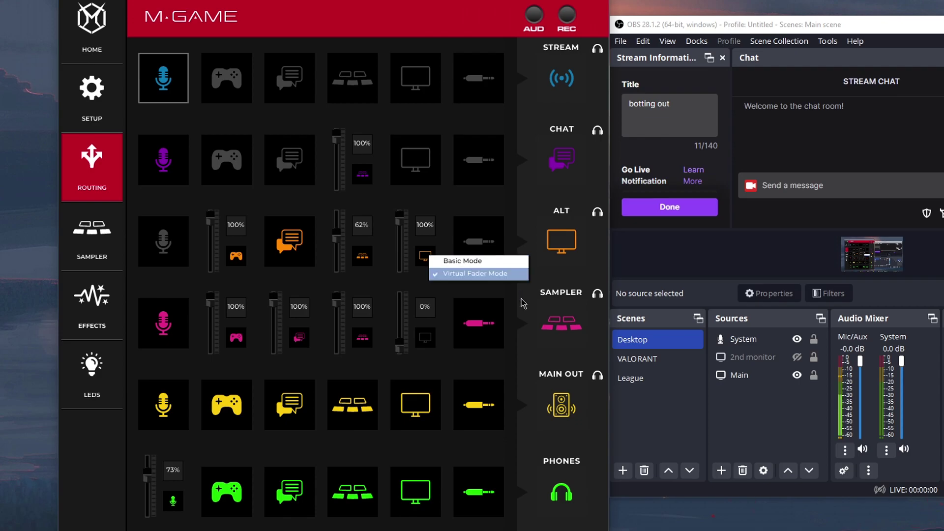
pyautogui.click(511, 320)
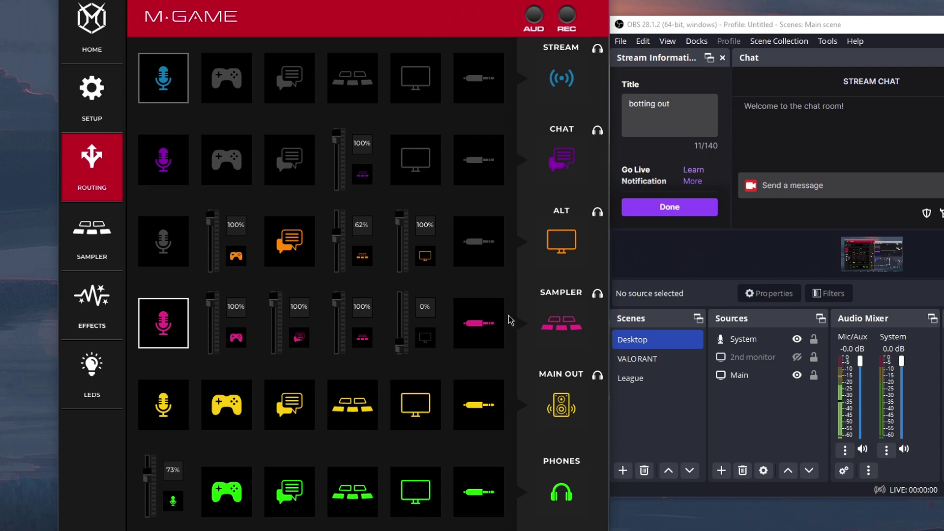
# - Set the GeForce overlay microphone source to SAMPLER L/R (M-Game Solo), save, and close the overlay
pyautogui.hotkey('alt', 'z')
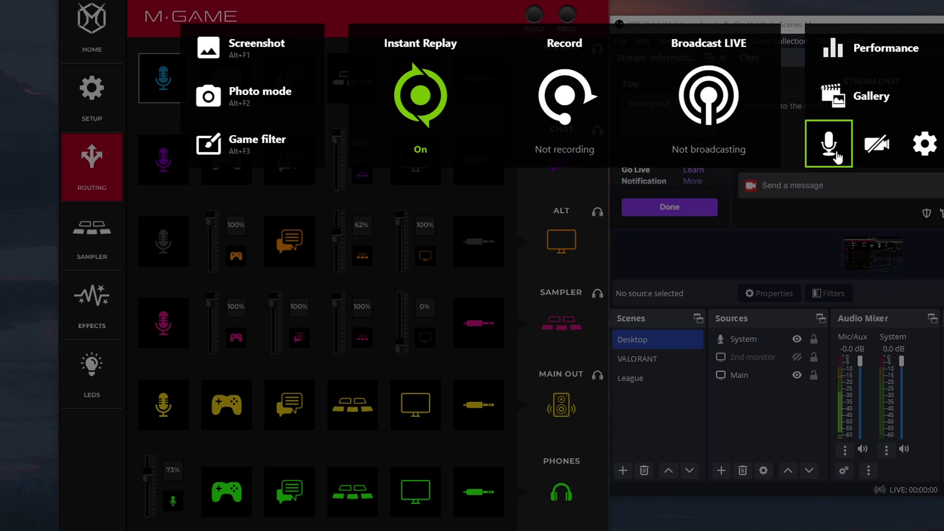
pyautogui.click(838, 158)
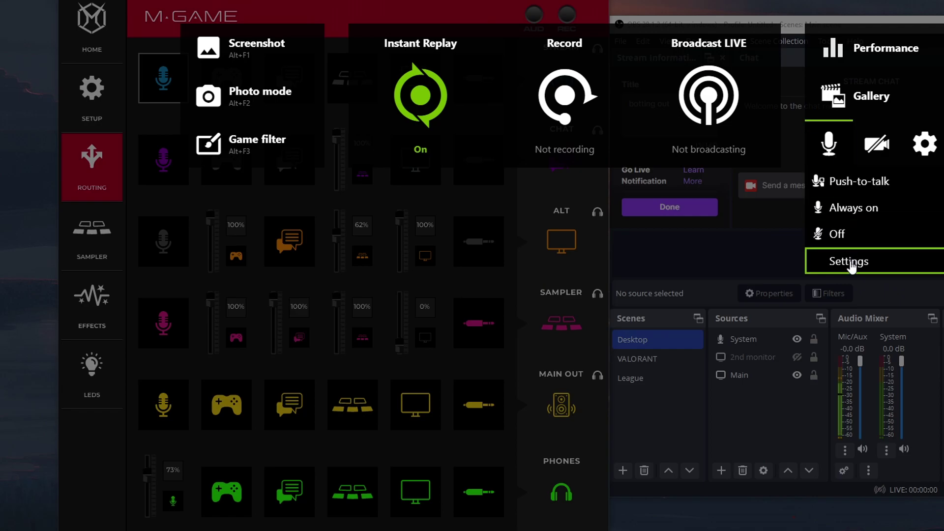
pyautogui.click(851, 266)
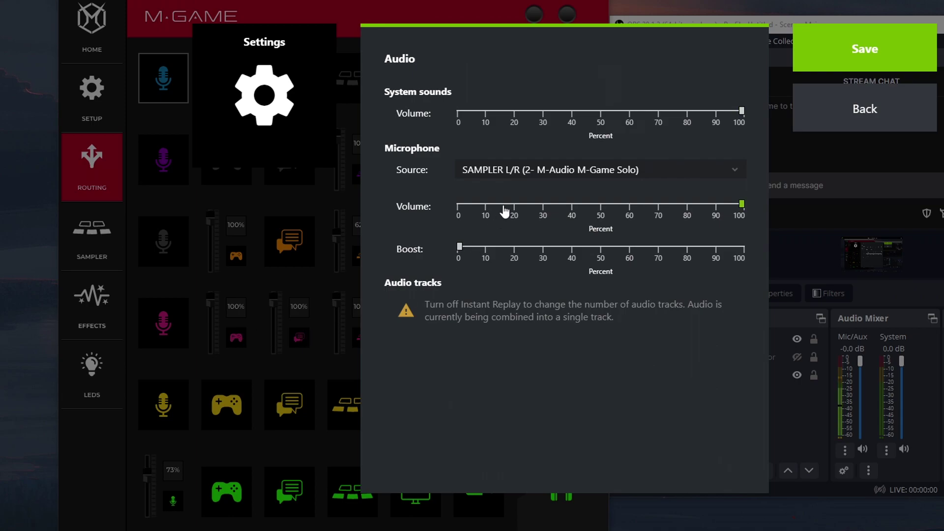
pyautogui.click(486, 170)
pyautogui.click(484, 184)
pyautogui.click(836, 49)
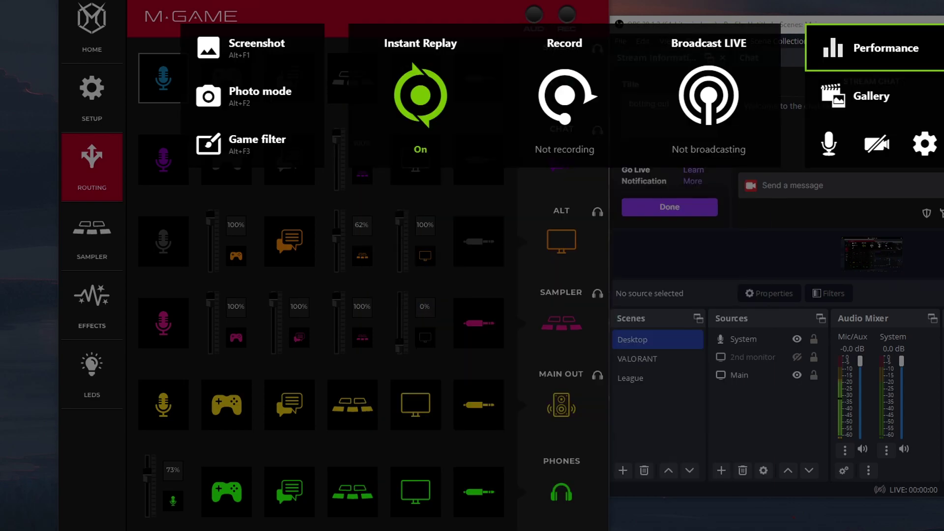
pyautogui.hotkey('alt', 'z')
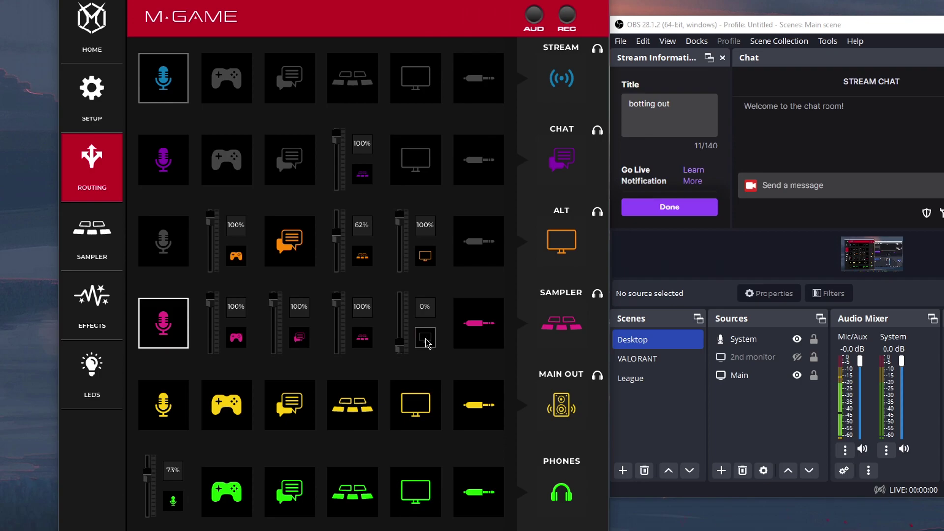
# - Confirm Virtual Fader Mode on the Phones mic route and drag its fader to about 74%
pyautogui.moveTo(558, 416)
pyautogui.rightClick(174, 500)
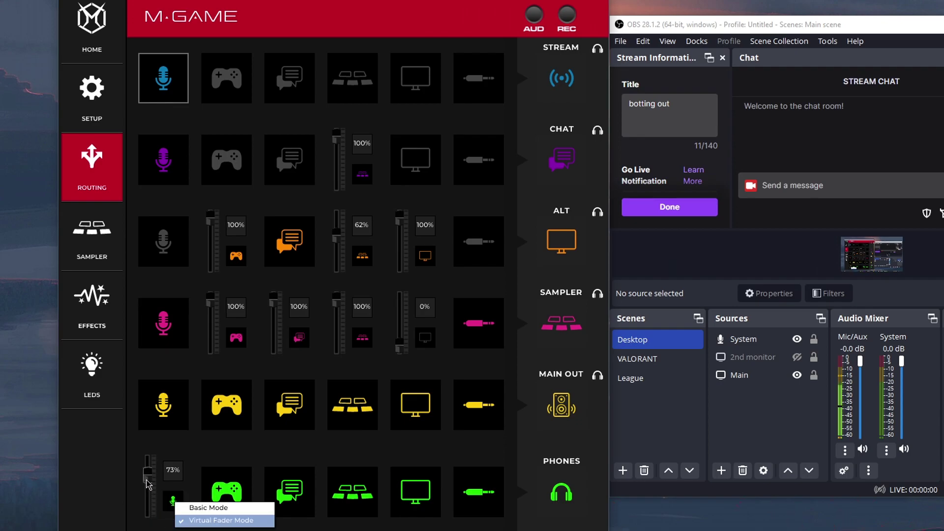
pyautogui.moveTo(146, 480); pyautogui.dragTo(146, 488)
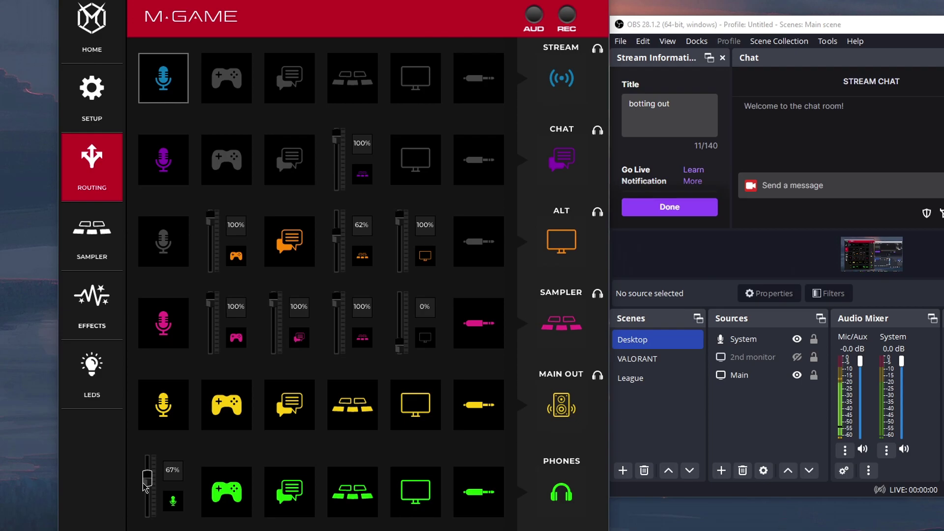
pyautogui.moveTo(146, 488); pyautogui.dragTo(145, 485)
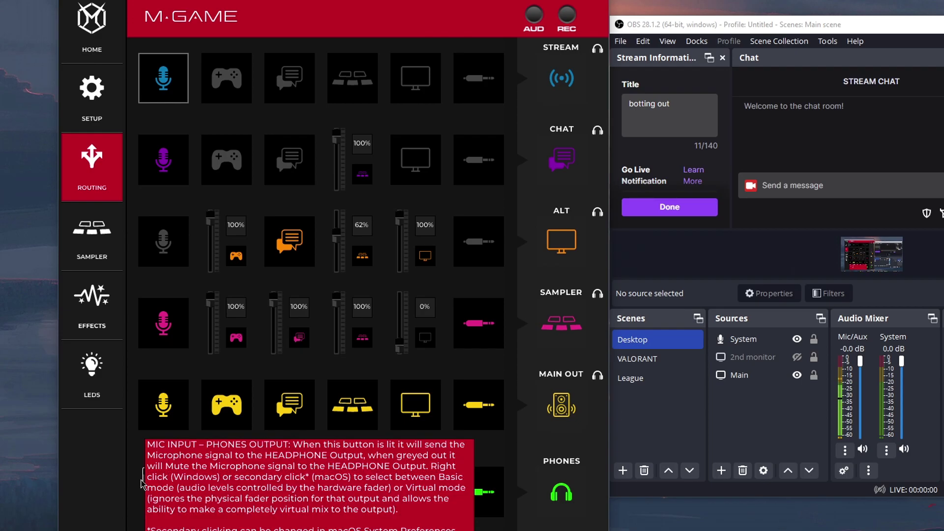
# - On the Sampler page, try assigning Crickets and DJ Scratch to sample pads
pyautogui.click(96, 240)
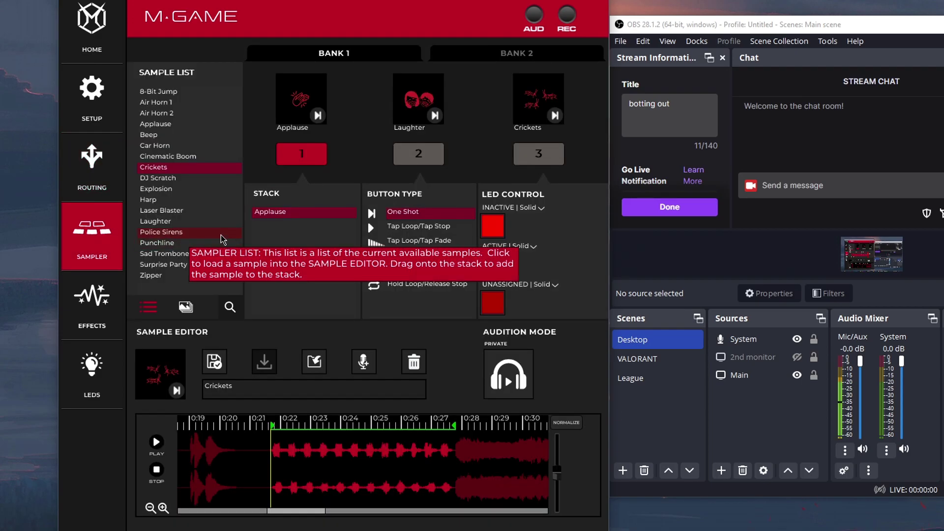
pyautogui.moveTo(172, 167); pyautogui.dragTo(187, 149)
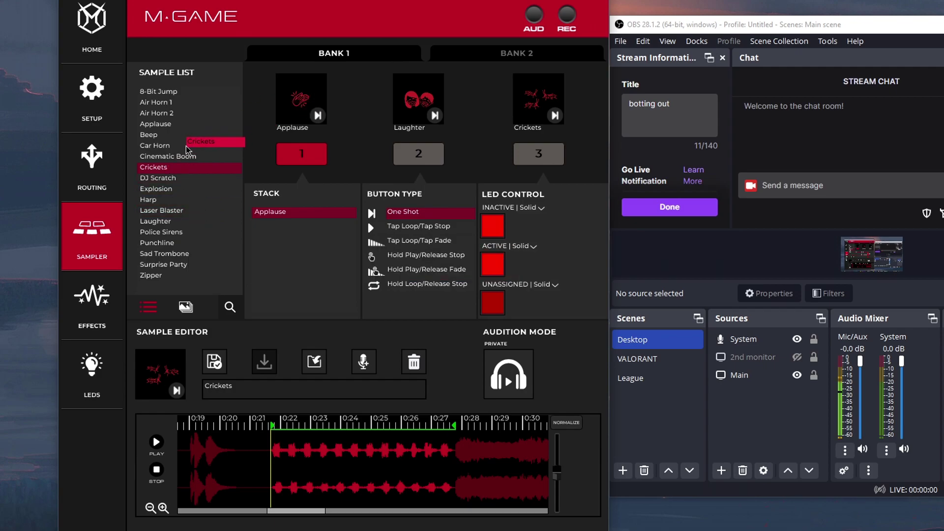
pyautogui.click(169, 156)
pyautogui.moveTo(157, 178); pyautogui.dragTo(476, 116)
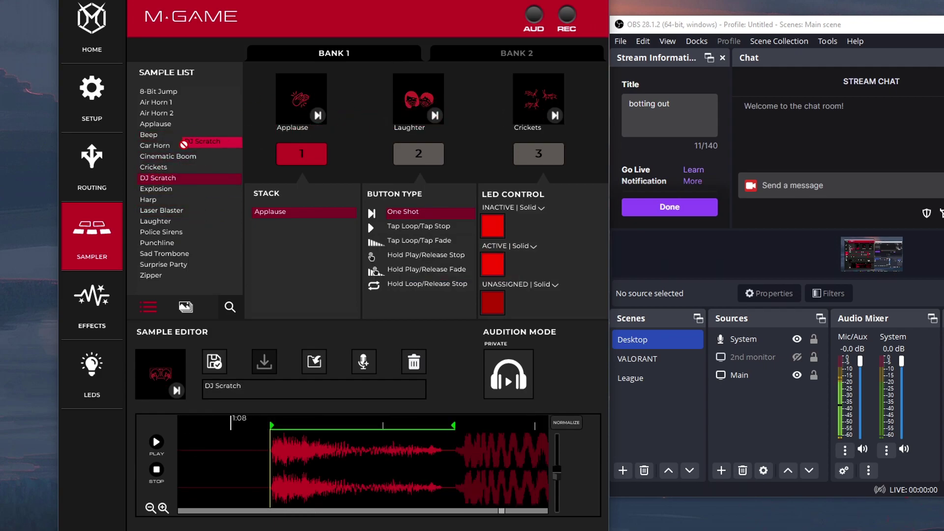
# - Browse the Bank 1 and Bank 2 samples and preview Beep, DJ Scratch and Laughter
pyautogui.click(486, 55)
pyautogui.click(390, 55)
pyautogui.click(462, 55)
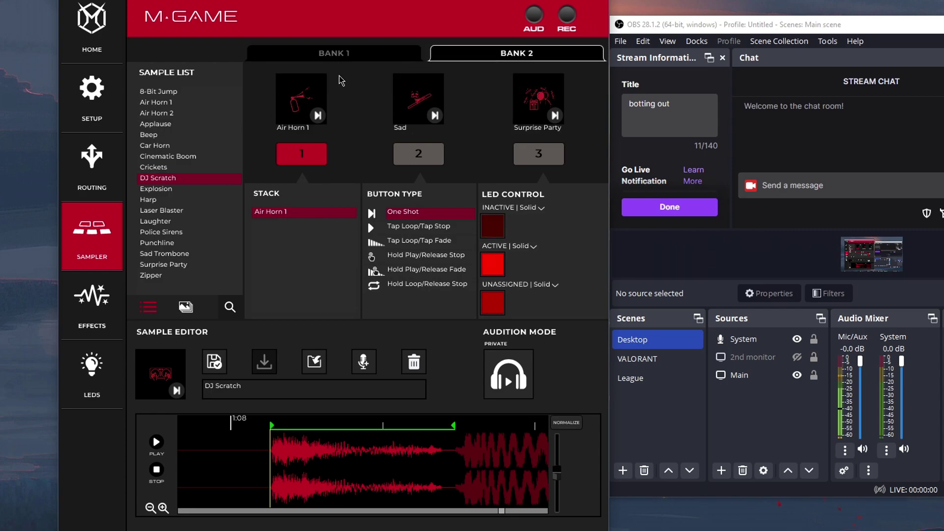
pyautogui.moveTo(177, 180)
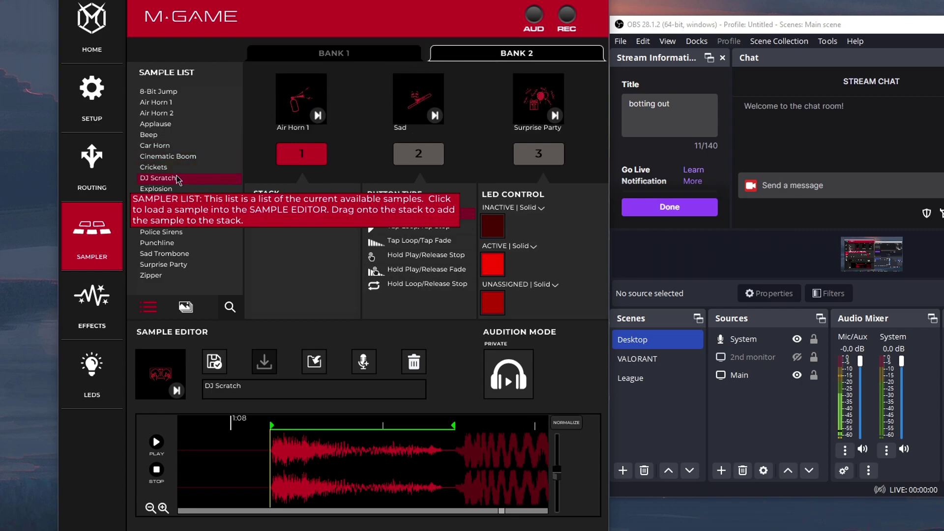
pyautogui.click(166, 136)
pyautogui.click(161, 178)
pyautogui.click(169, 222)
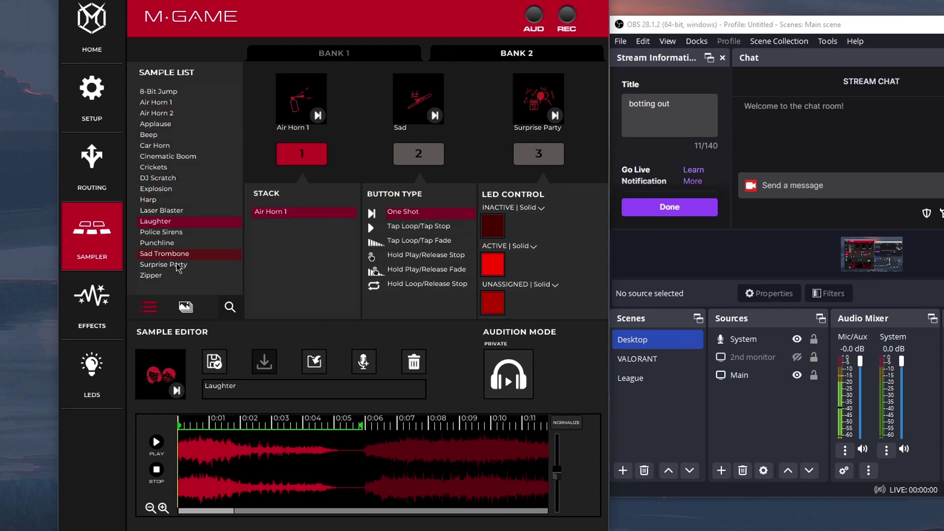
# - Visit Routing and Effects, try assigning Shattered to the voice FX button, then go to LEDs
pyautogui.click(73, 170)
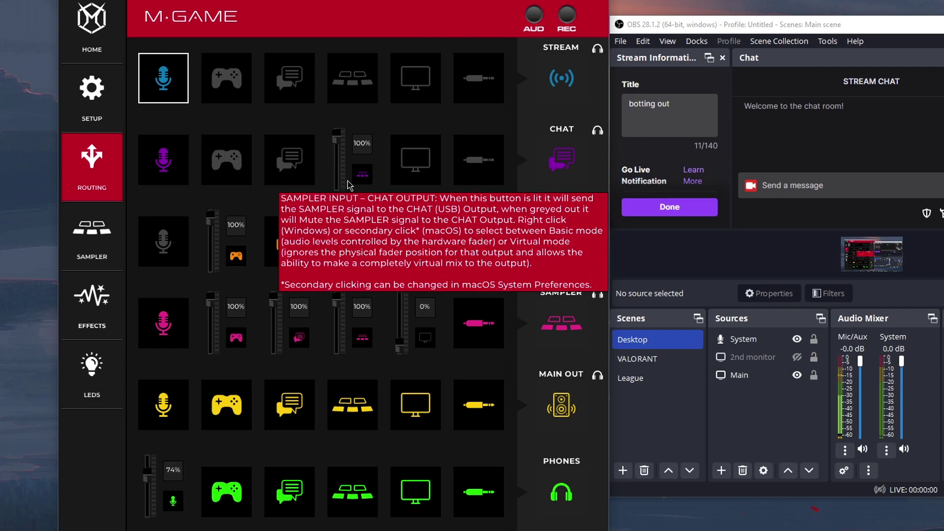
pyautogui.click(105, 243)
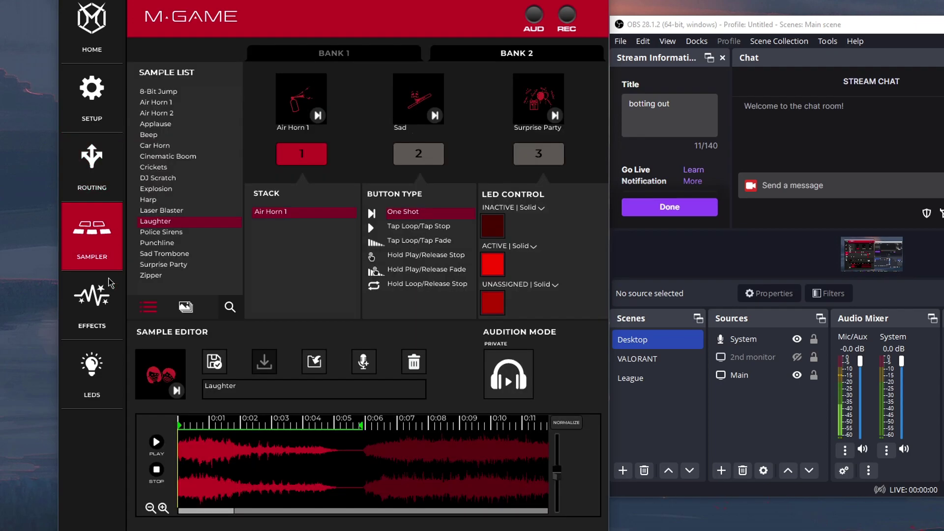
pyautogui.click(111, 315)
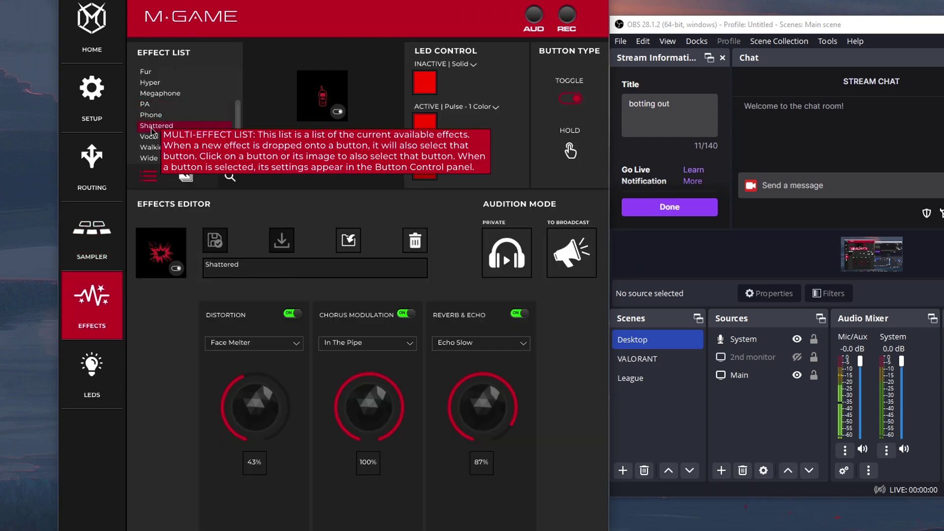
pyautogui.moveTo(155, 127); pyautogui.dragTo(311, 97)
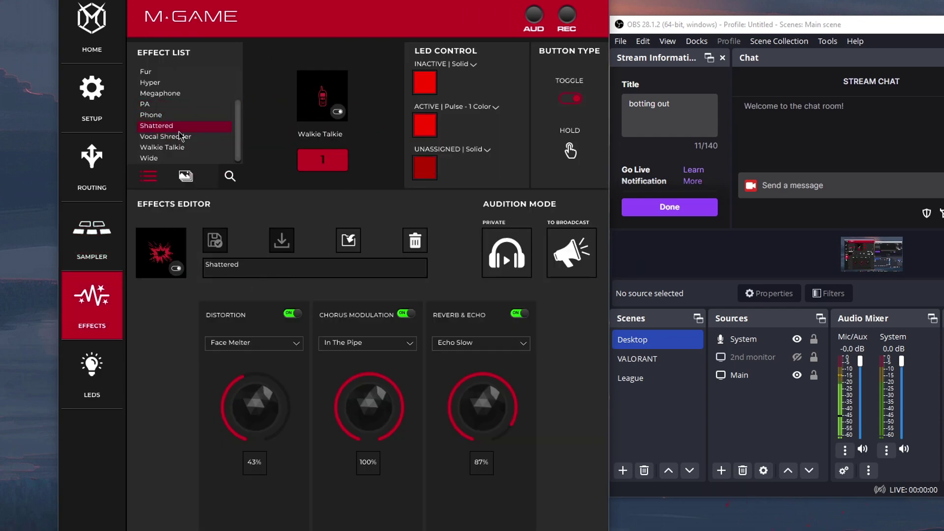
pyautogui.click(91, 374)
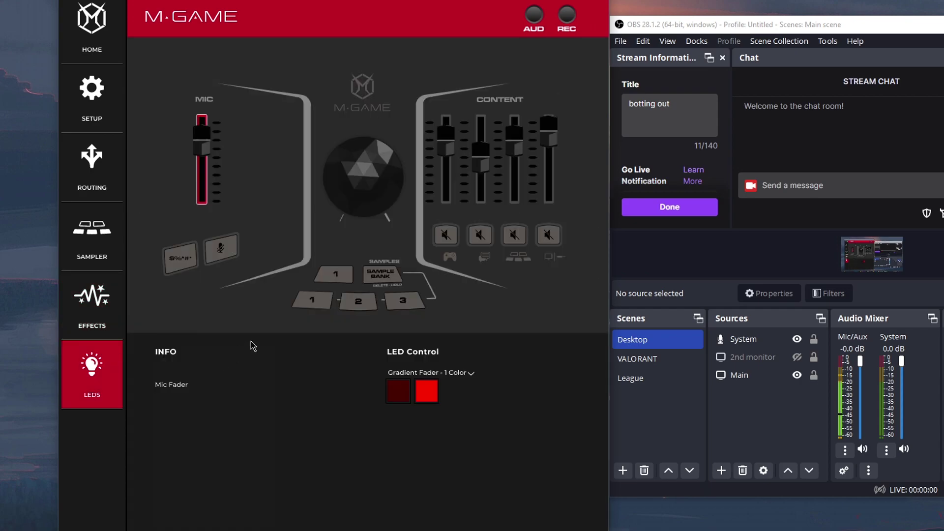
# - View the LED settings of the Censor, Mic Mute and Sample 1 buttons
pyautogui.click(181, 266)
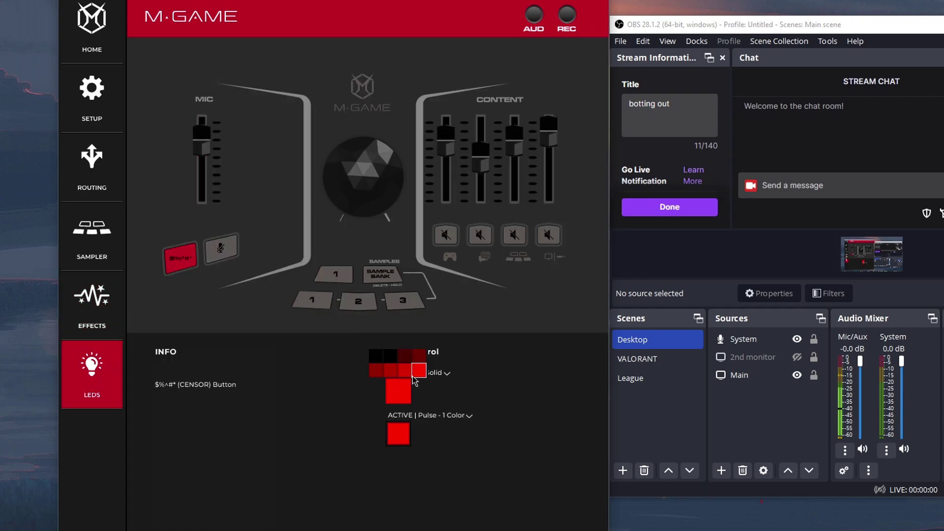
pyautogui.click(222, 246)
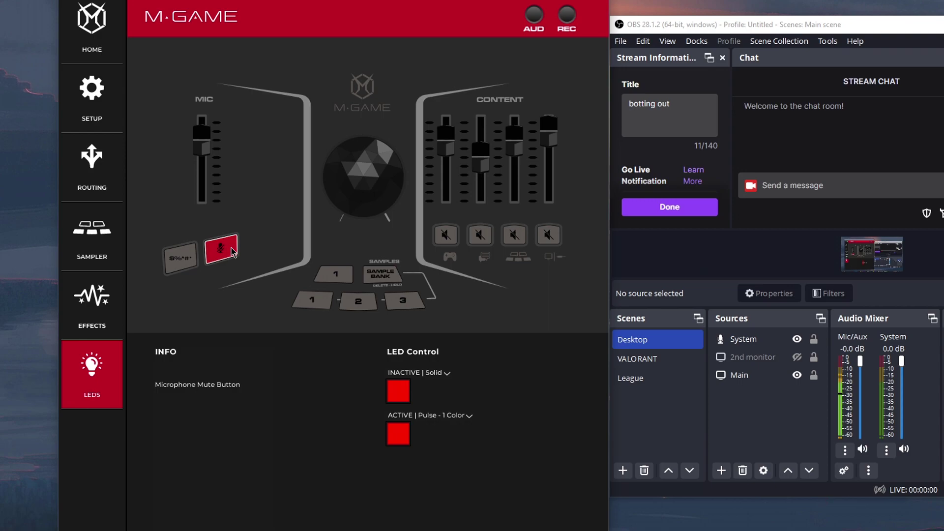
pyautogui.click(312, 300)
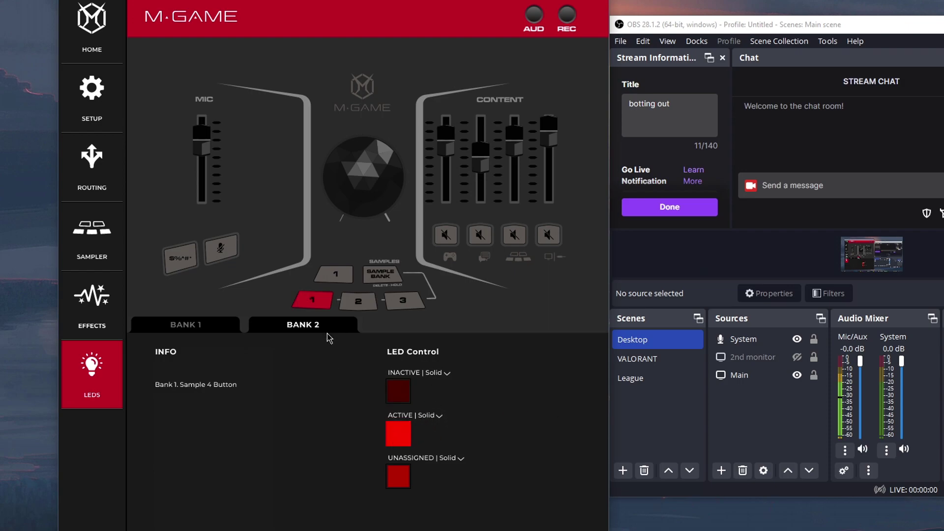
pyautogui.moveTo(403, 397)
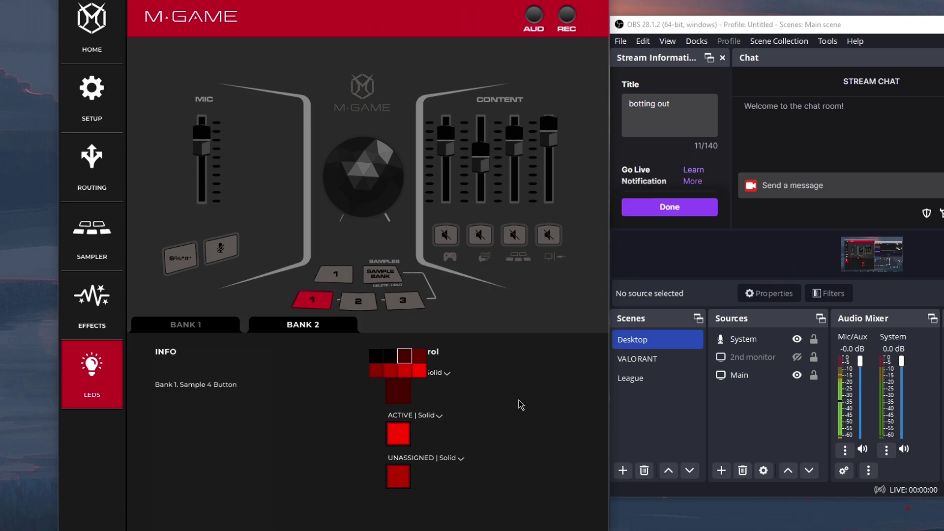
# - Compare the Bank 1 and Bank 2 sample pad lighting settings
pyautogui.click(236, 328)
pyautogui.click(294, 327)
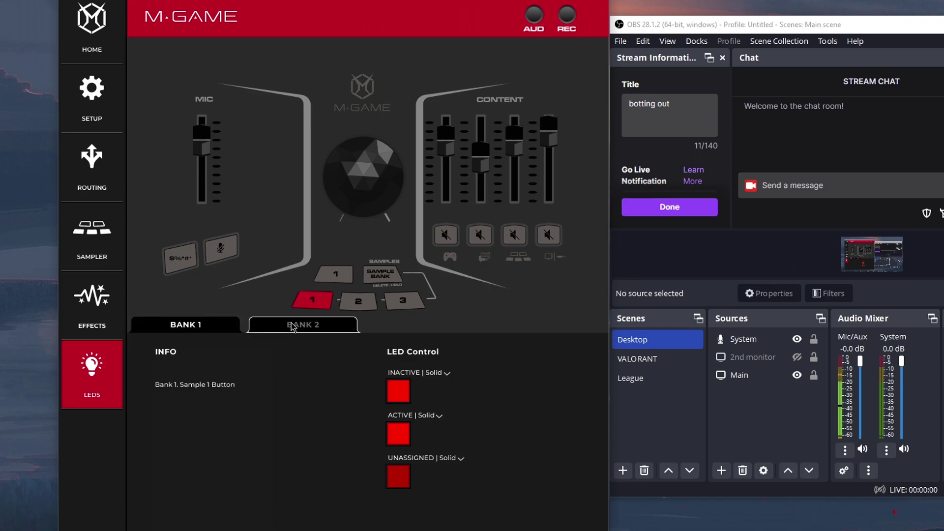
pyautogui.click(217, 328)
pyautogui.click(289, 328)
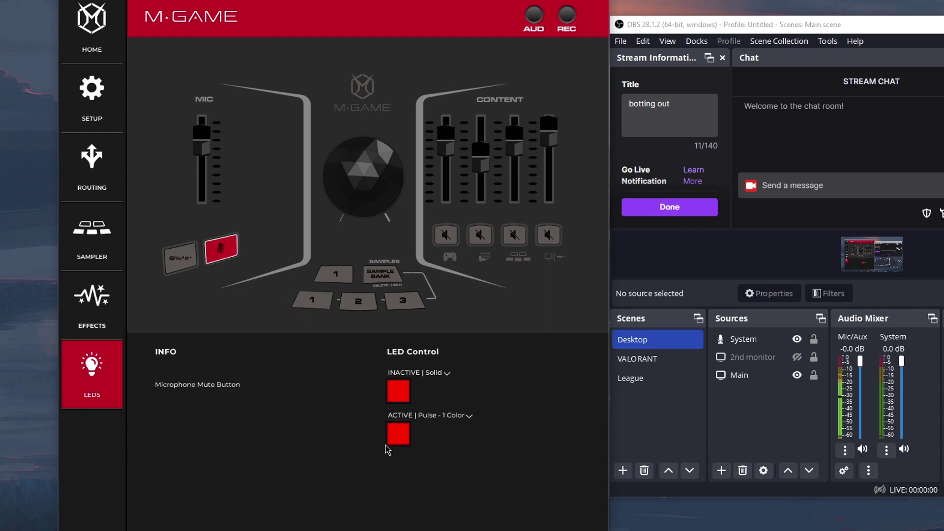
# - Review the active-state lighting modes and chat mute LED settings unchanged, then return to Home
pyautogui.click(432, 419)
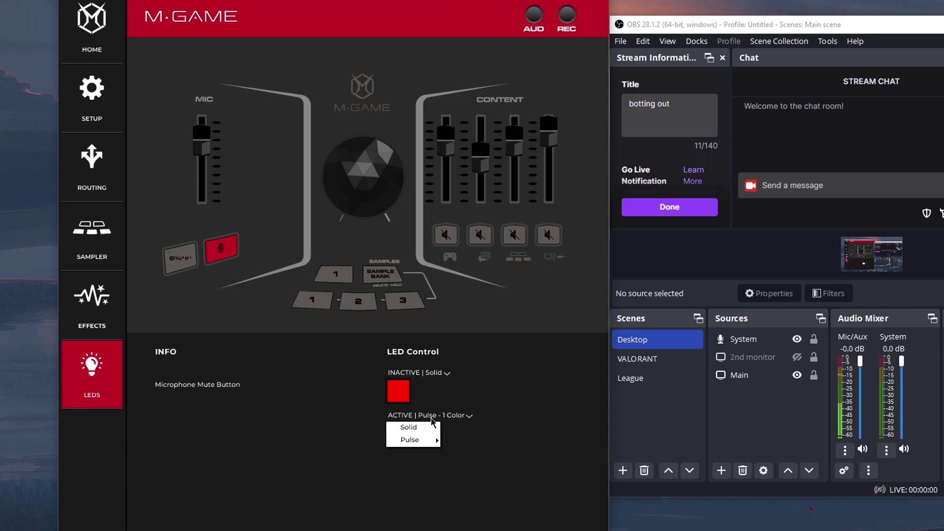
pyautogui.moveTo(434, 440)
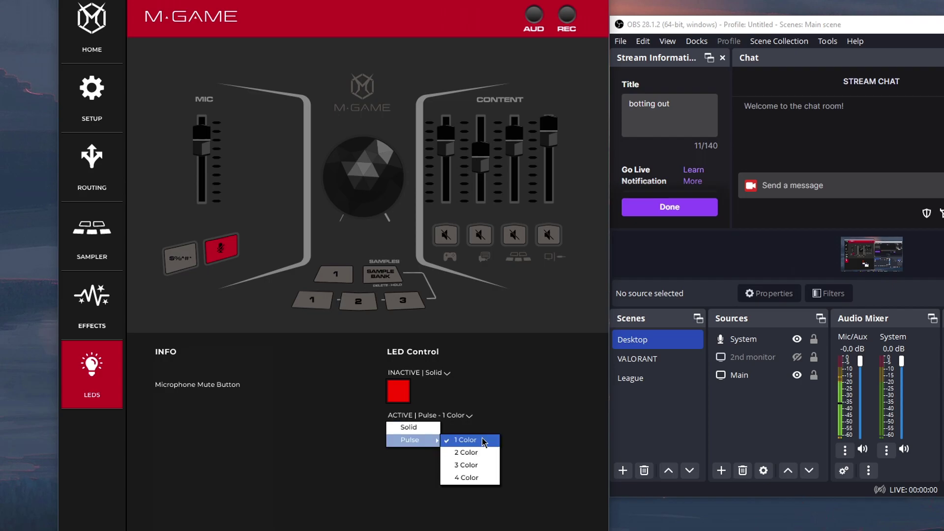
pyautogui.click(565, 417)
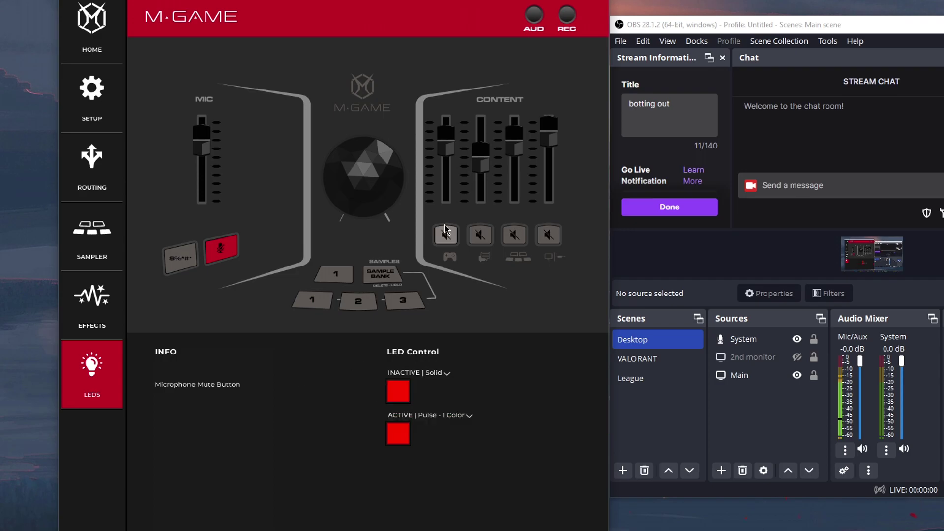
pyautogui.click(480, 235)
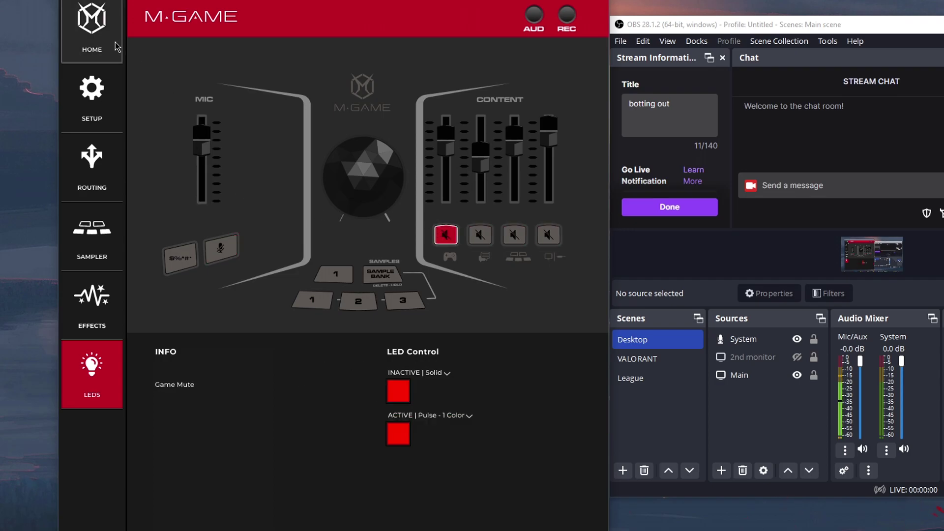
pyautogui.click(91, 22)
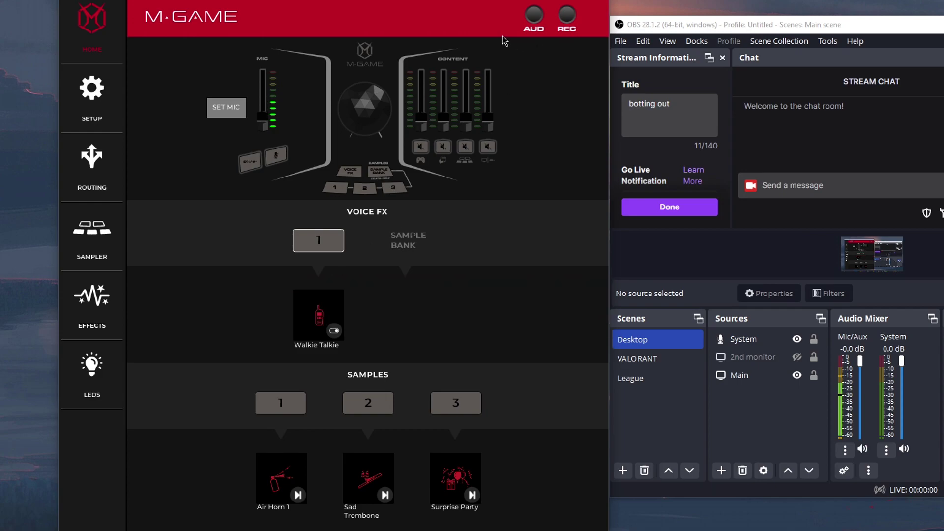